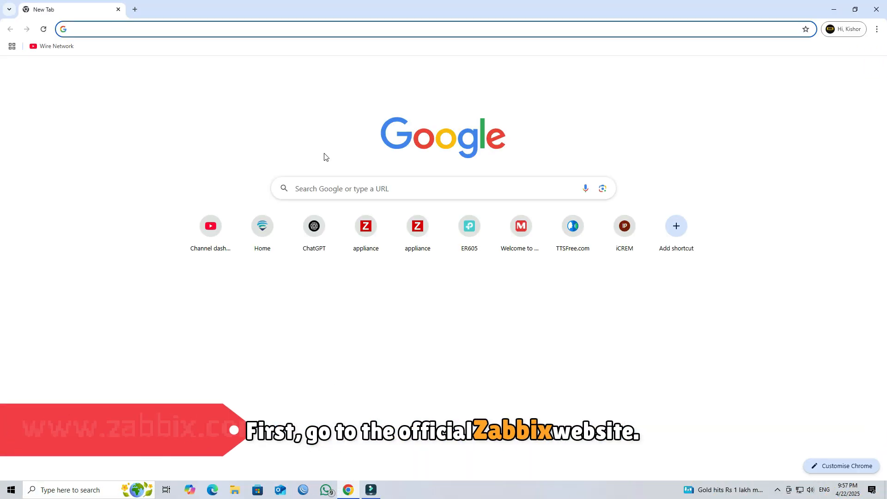
# Step: Search for zabbix, open the official Zabbix website and go to the Zabbix Agents download page
pyautogui.write('zabb')
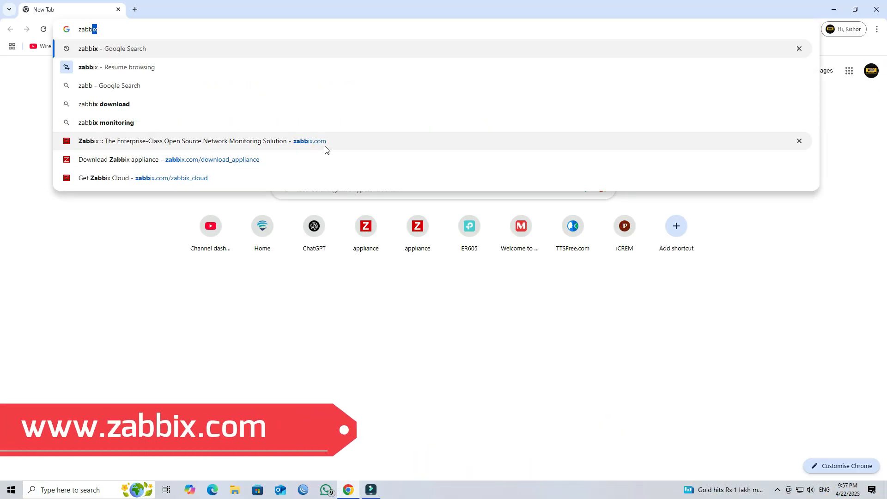
pyautogui.press('Return')
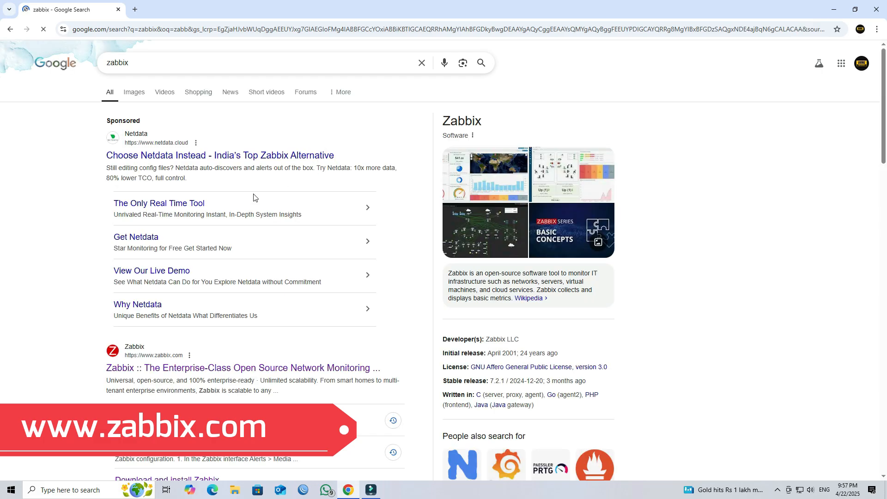
pyautogui.click(136, 370)
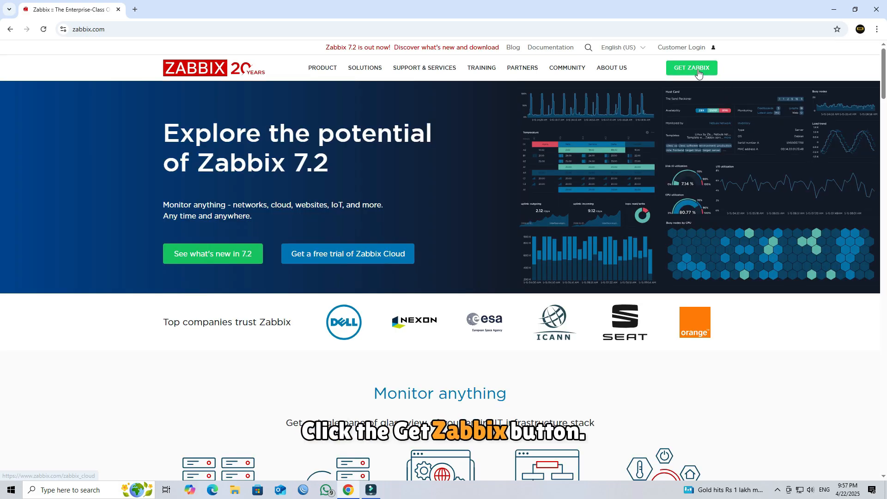
pyautogui.click(697, 69)
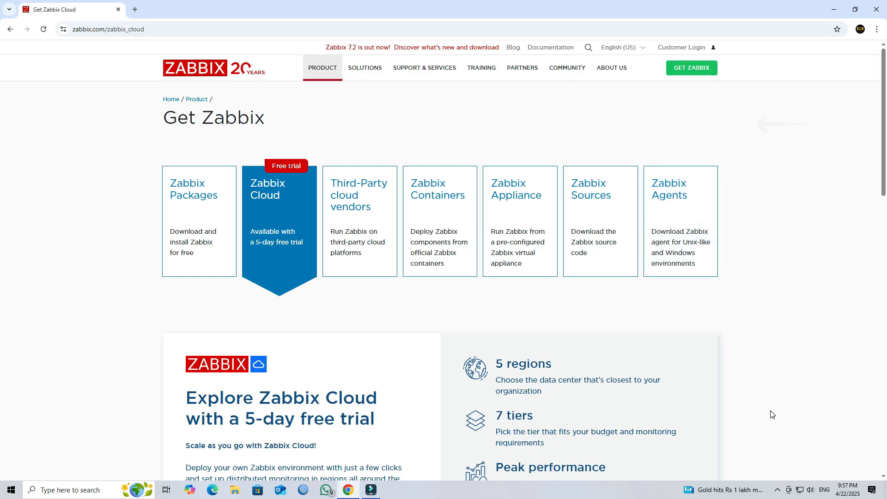
pyautogui.scroll(-2, 768, 412)
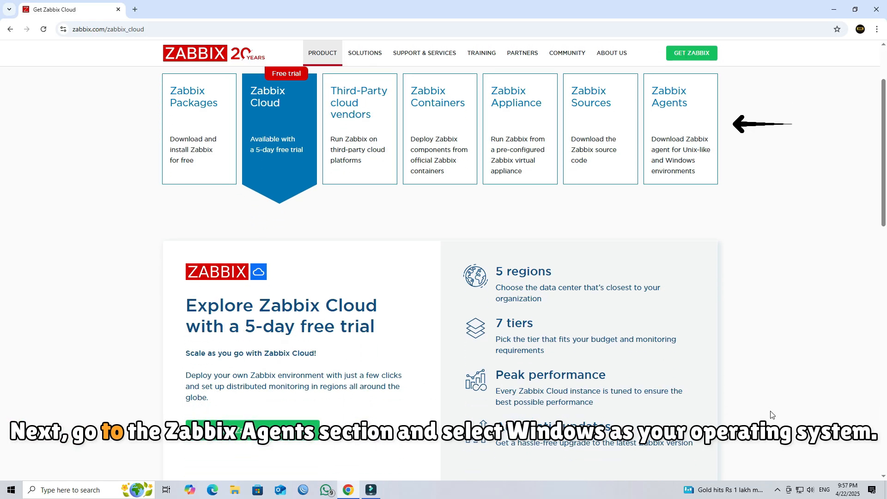
pyautogui.click(696, 109)
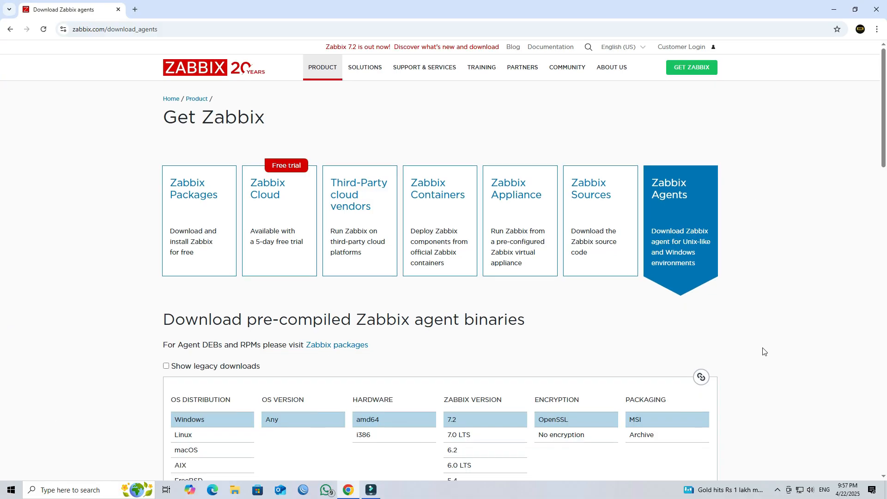
# Step: Download the Zabbix agent v7.2.5 MSI package for Windows, amd64, with OpenSSL encryption
pyautogui.scroll(-4, 762, 352)
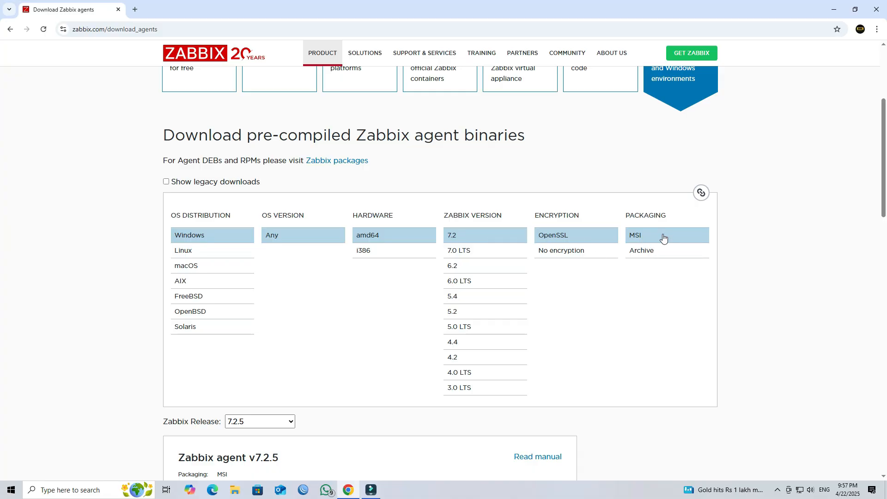
pyautogui.scroll(-5, 765, 257)
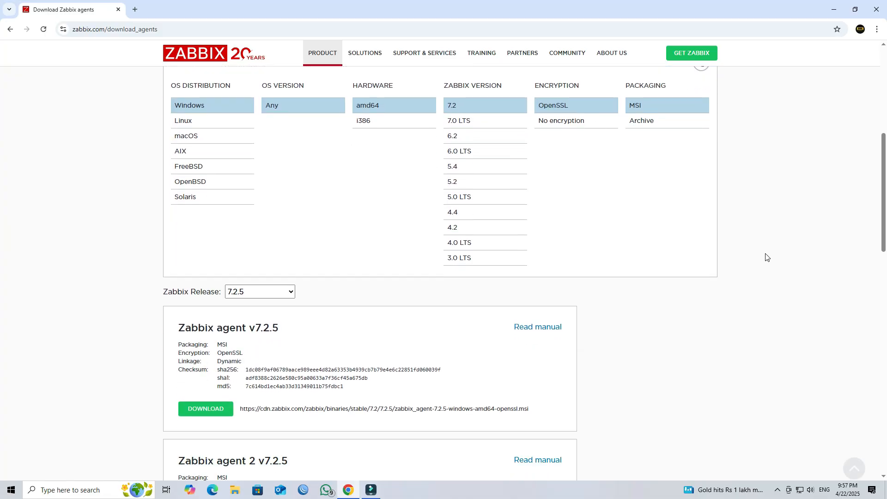
pyautogui.scroll(-1, 765, 257)
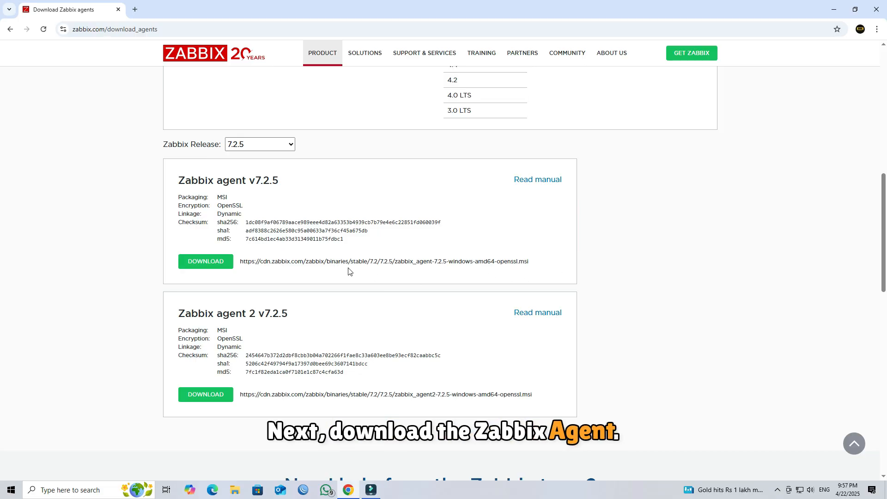
pyautogui.click(201, 261)
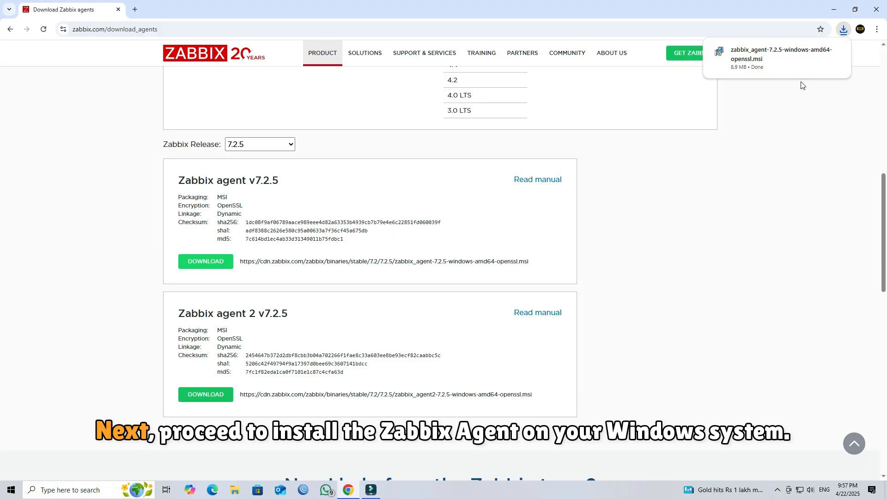
# Step: Launch the downloaded Zabbix Agent installer, accept the license agreement and keep the default features and install location
pyautogui.click(785, 59)
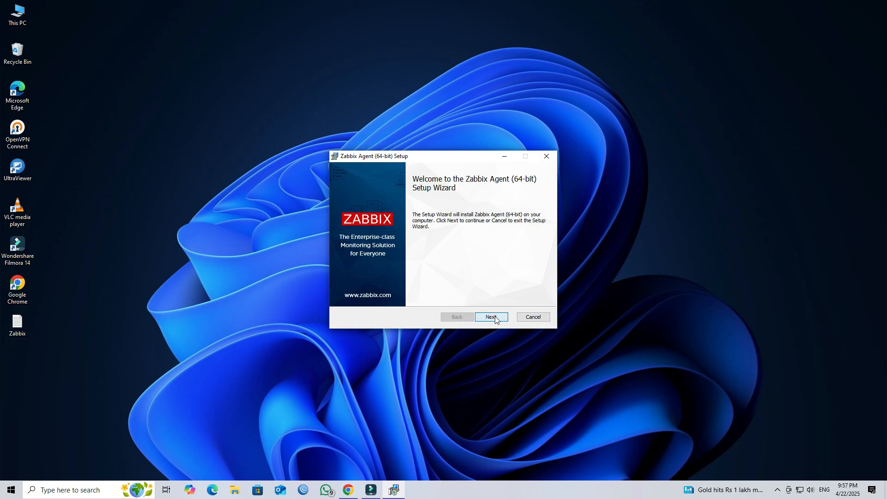
pyautogui.click(494, 317)
pyautogui.click(377, 295)
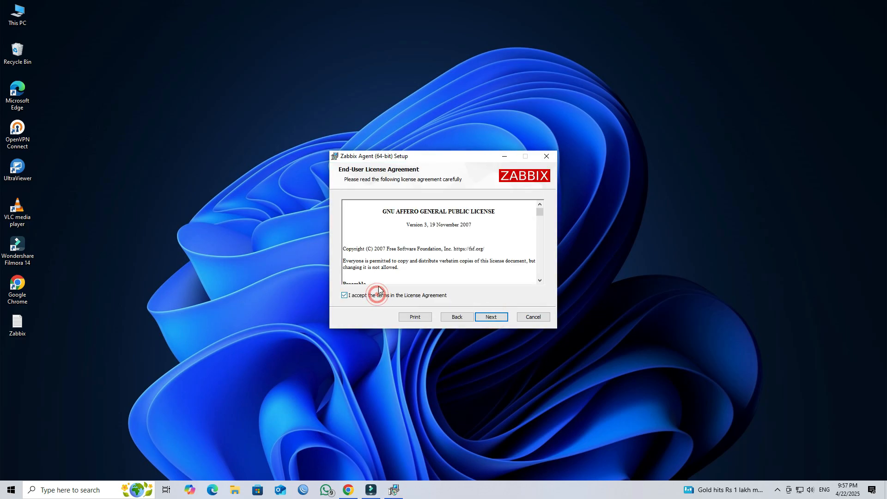
pyautogui.click(492, 317)
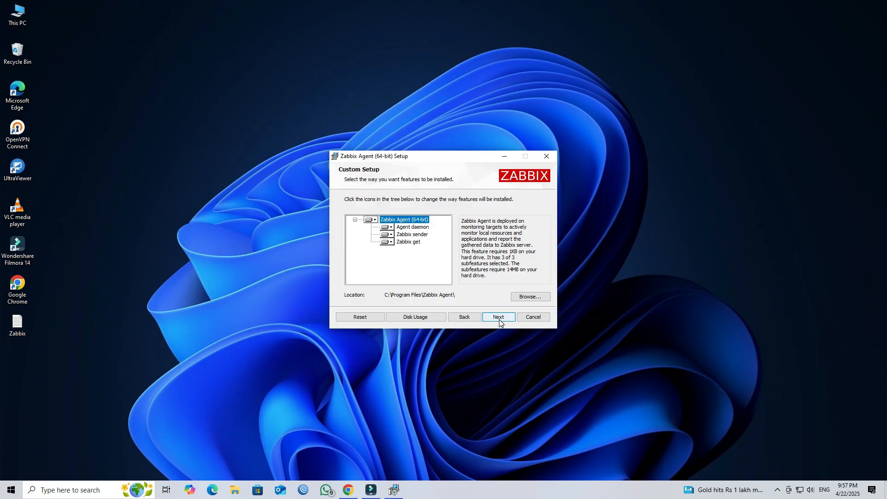
pyautogui.click(499, 319)
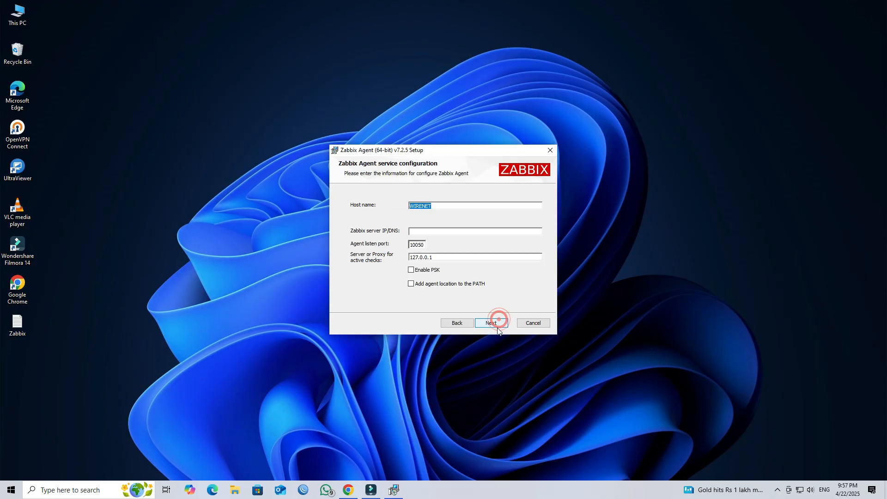
# Step: Open the Zabbix server's web interface at 192.168.0.213 in a new browser tab and select its address, returning to the agent setup
pyautogui.doubleClick(472, 205)
pyautogui.click(436, 231)
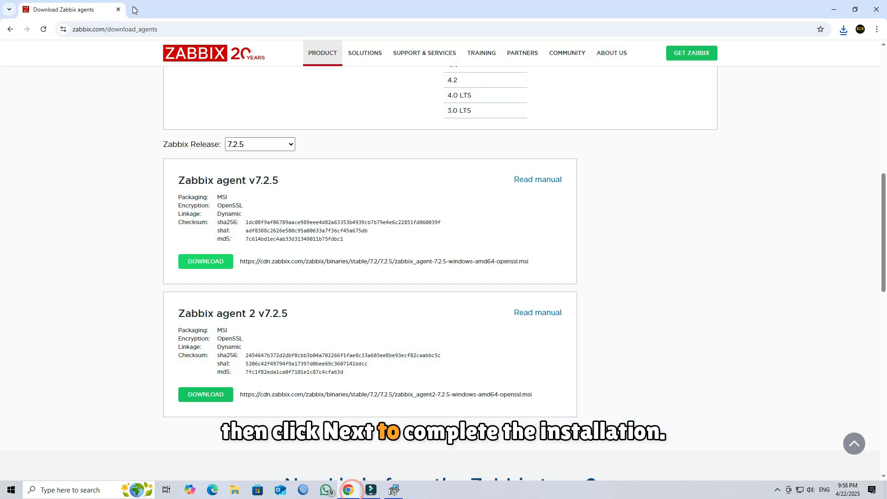
pyautogui.hotkey('ctrl', 't')
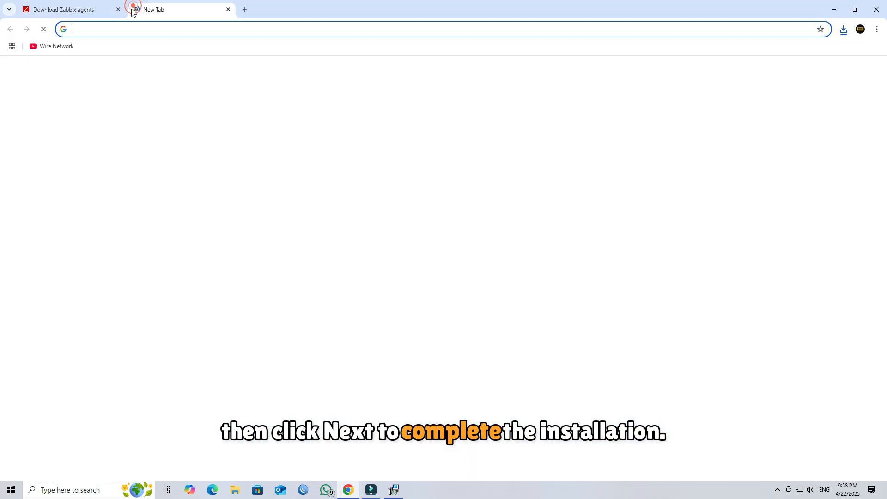
pyautogui.write('192.168.0.213')
pyautogui.press('Return')
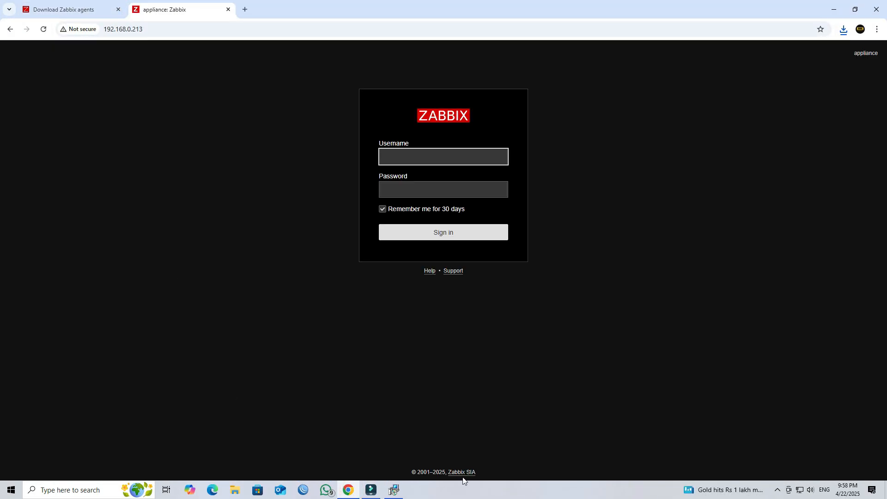
pyautogui.click(164, 31)
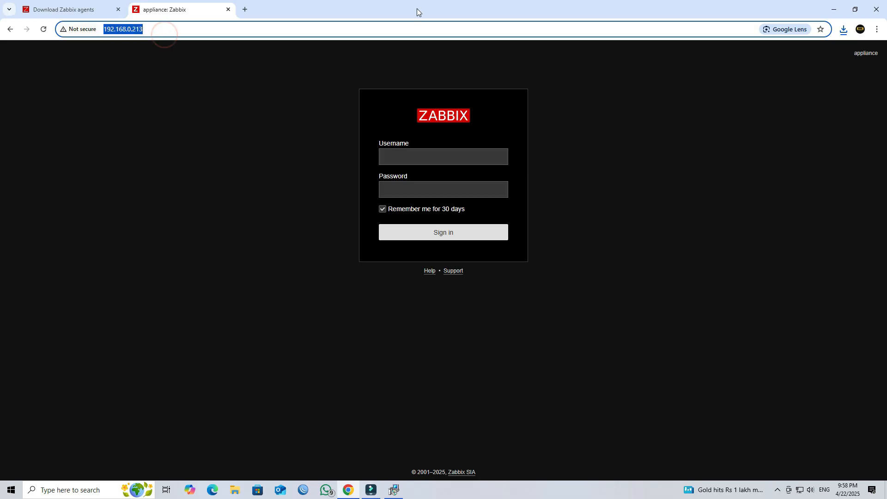
pyautogui.click(833, 8)
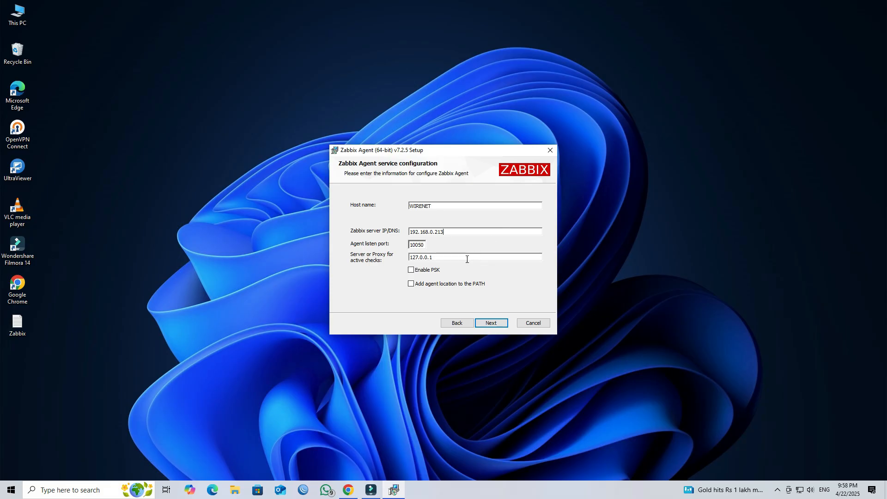
# Step: Set the agent's Zabbix server IP/DNS to 192.168.0.213, install the agent and finish the setup wizard
pyautogui.write('19')
pyautogui.click(490, 324)
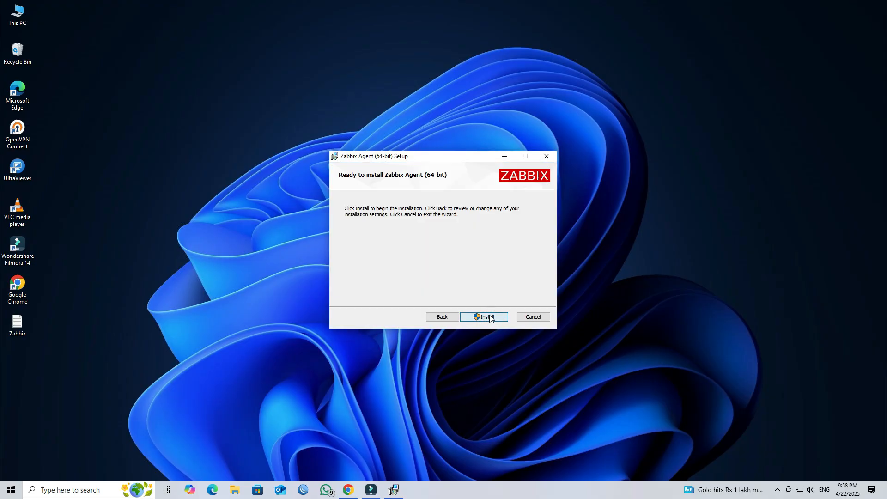
pyautogui.click(490, 318)
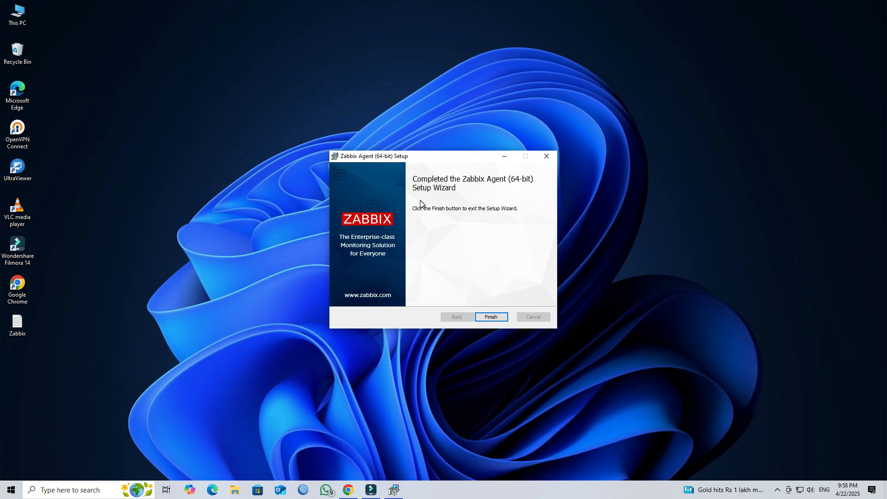
pyautogui.click(490, 317)
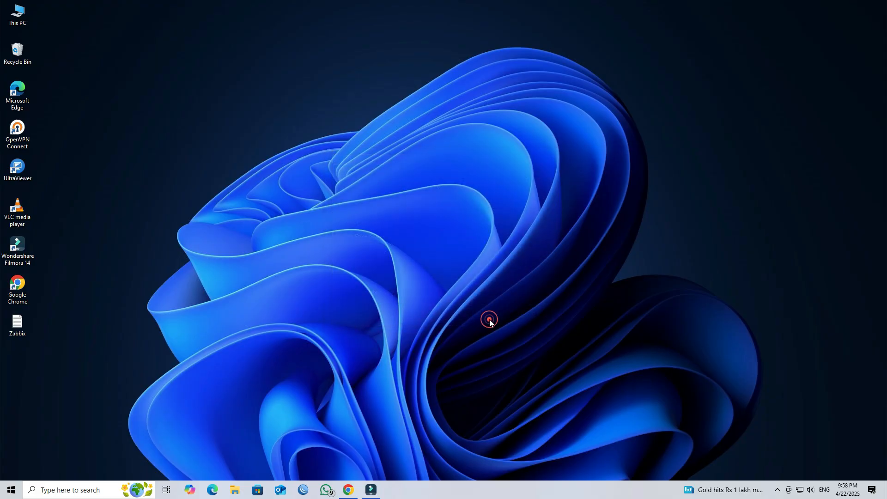
# Step: Switch to Chrome and sign in to the Zabbix web interface with the username Admin and the account password
pyautogui.click(351, 487)
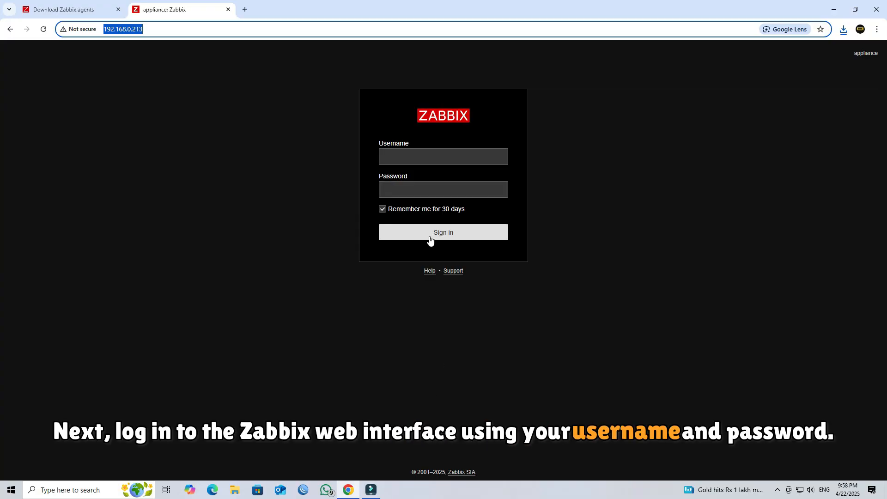
pyautogui.click(421, 161)
pyautogui.write('Ad')
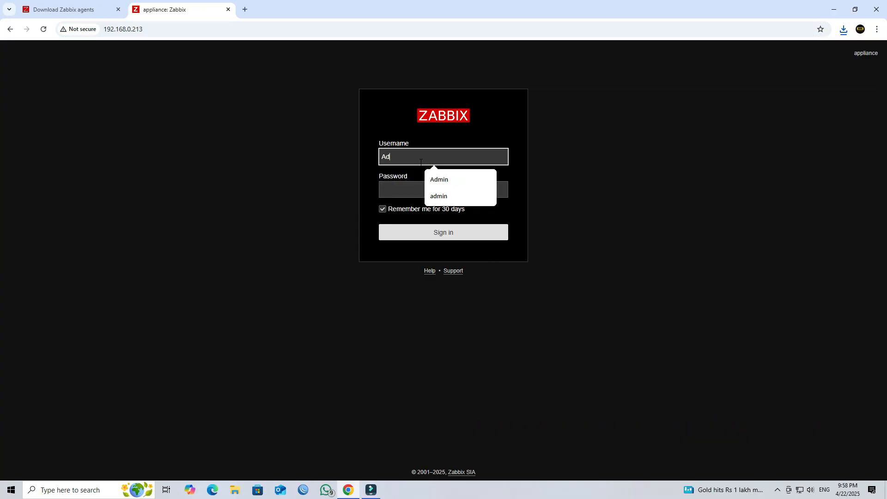
pyautogui.press('Tab')
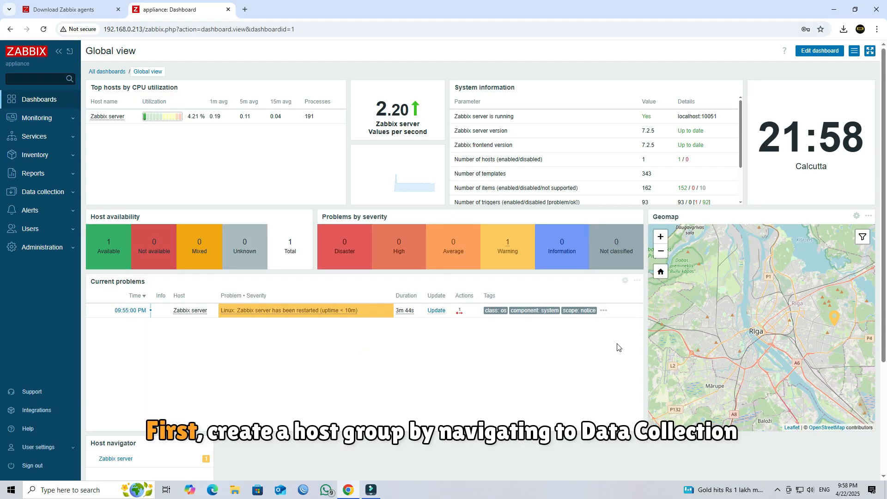
# Step: Create a host group named Windows 10 Systems under data collection and select it in the host group list
pyautogui.click(58, 193)
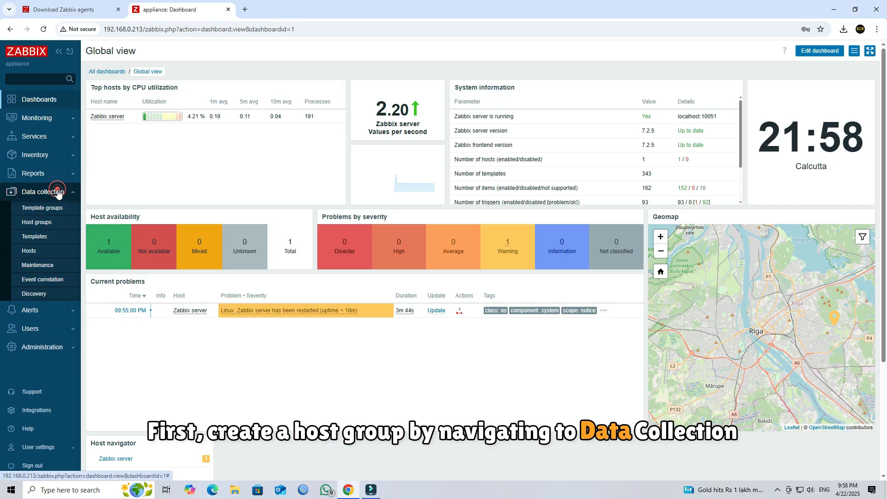
pyautogui.click(56, 224)
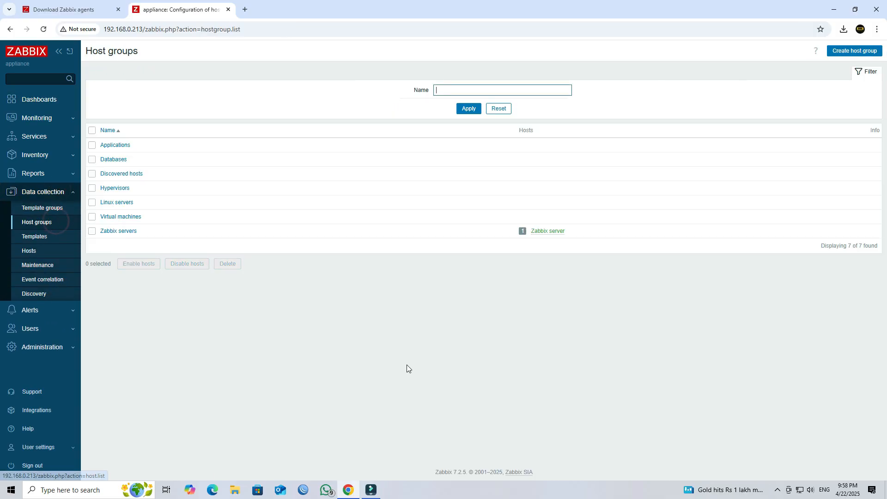
pyautogui.click(840, 52)
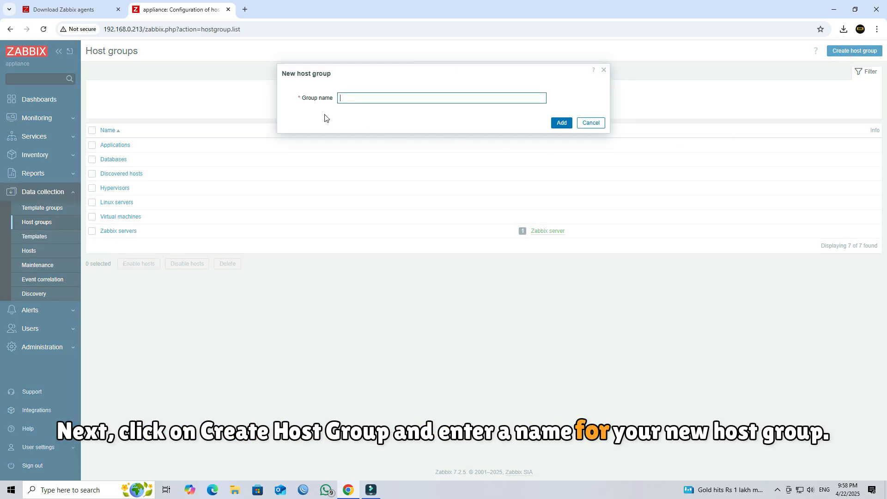
pyautogui.write('Windows 10 Systems')
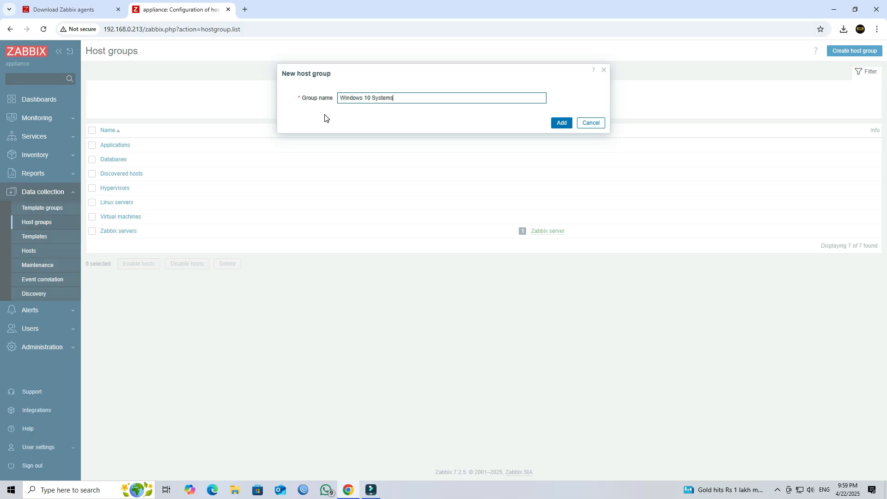
pyautogui.click(559, 123)
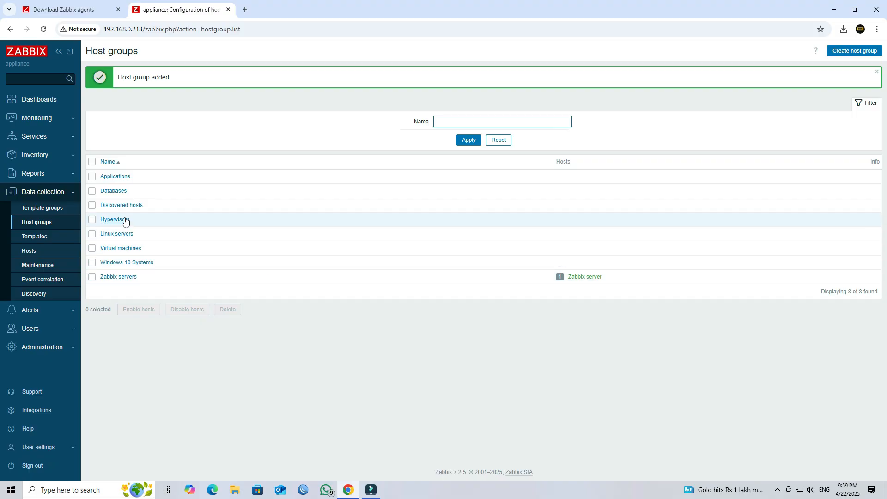
pyautogui.click(92, 263)
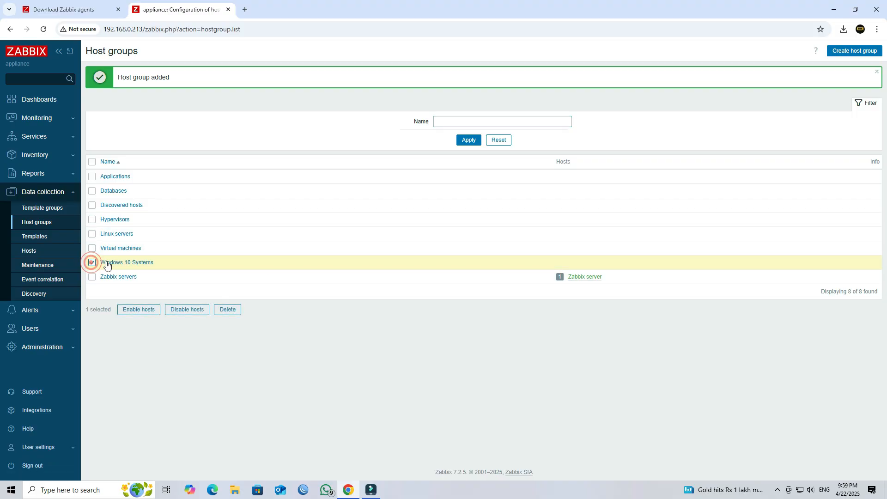
pyautogui.click(226, 428)
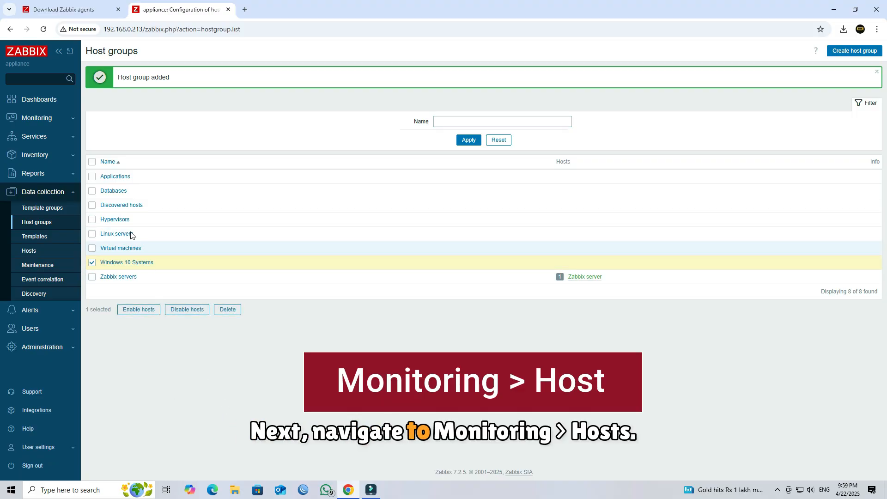
# Step: Start a new host from the monitoring hosts list and name it Windows 10
pyautogui.click(55, 119)
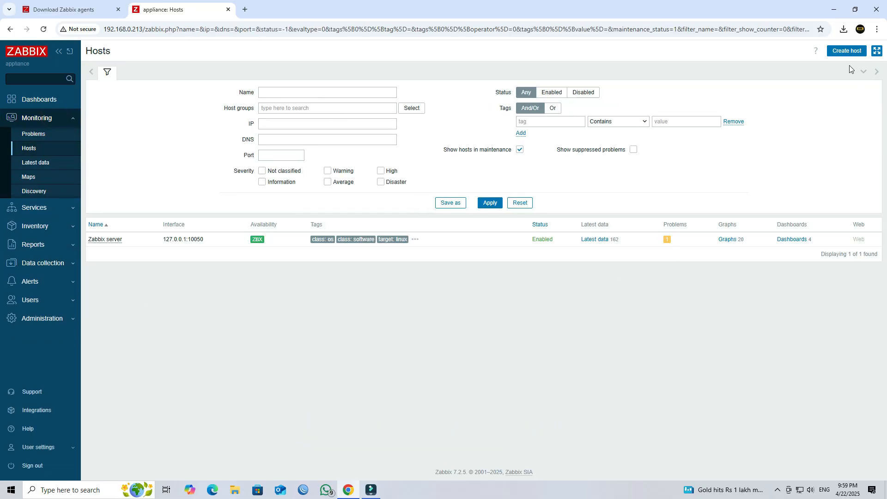
pyautogui.click(846, 53)
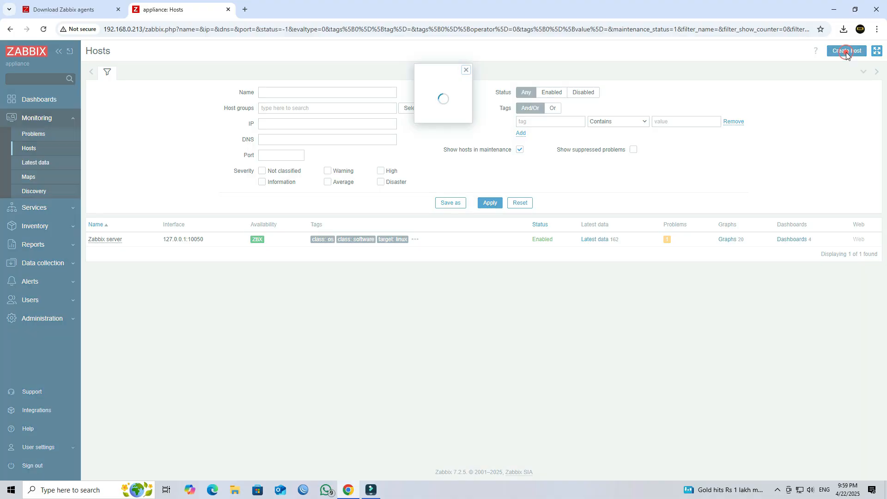
pyautogui.write('Windows 1')
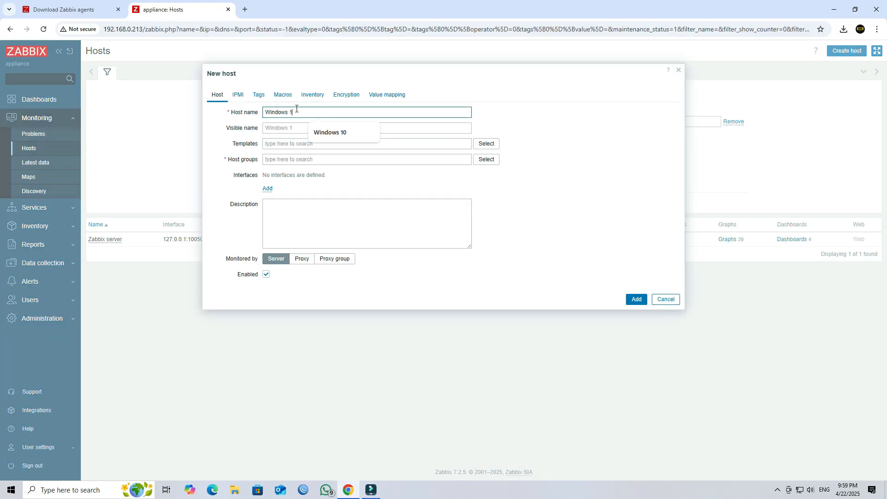
pyautogui.write('0')
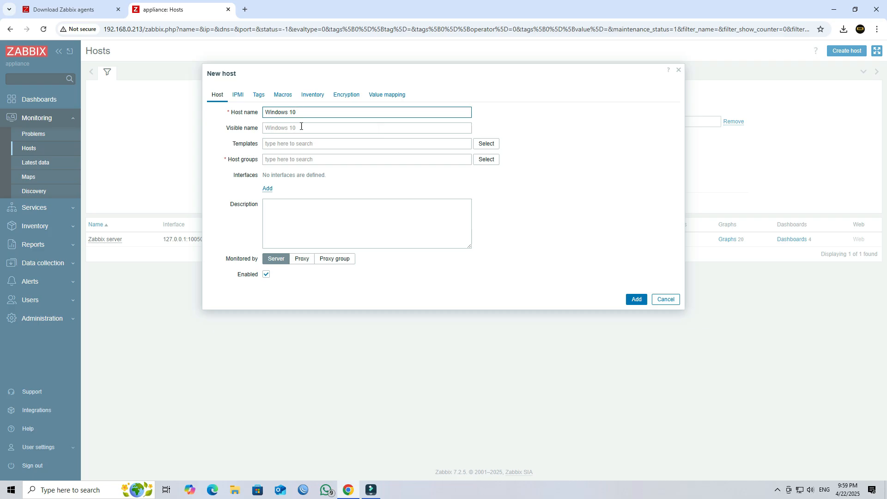
pyautogui.click(299, 125)
# Step: Assign the Windows by Zabbix agent template and the Windows 10 Systems host group to the new host
pyautogui.click(318, 142)
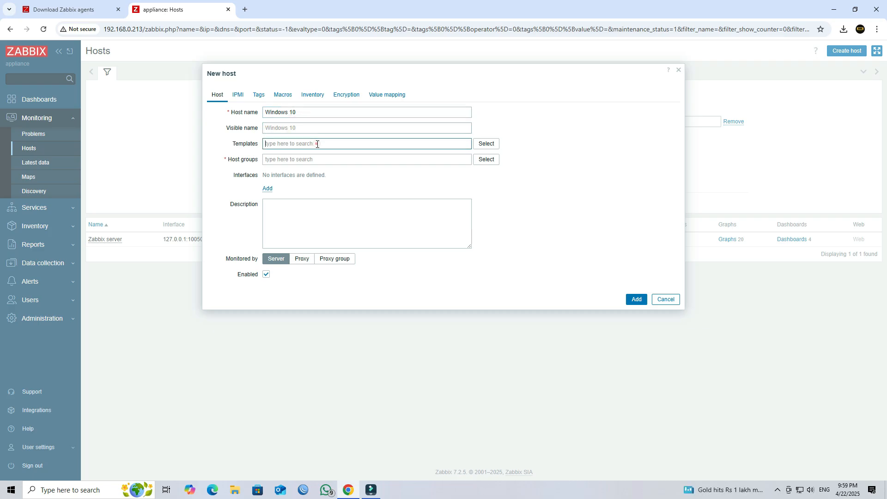
pyautogui.click(489, 144)
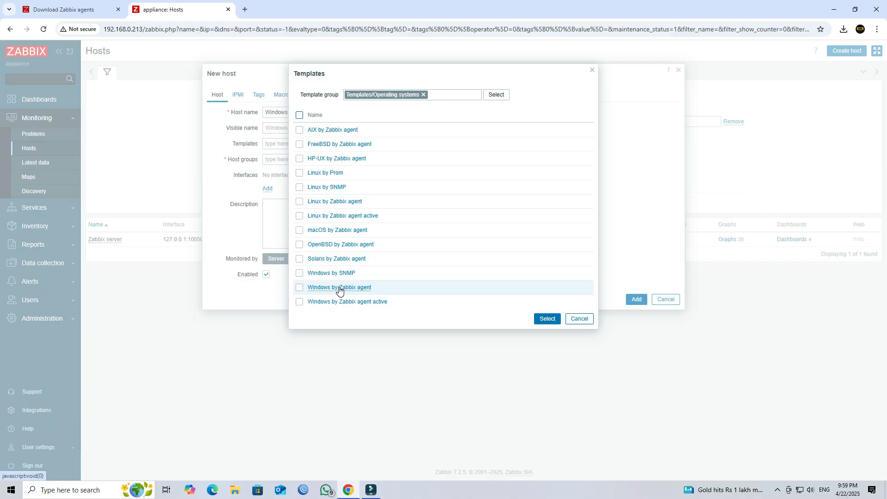
pyautogui.click(298, 290)
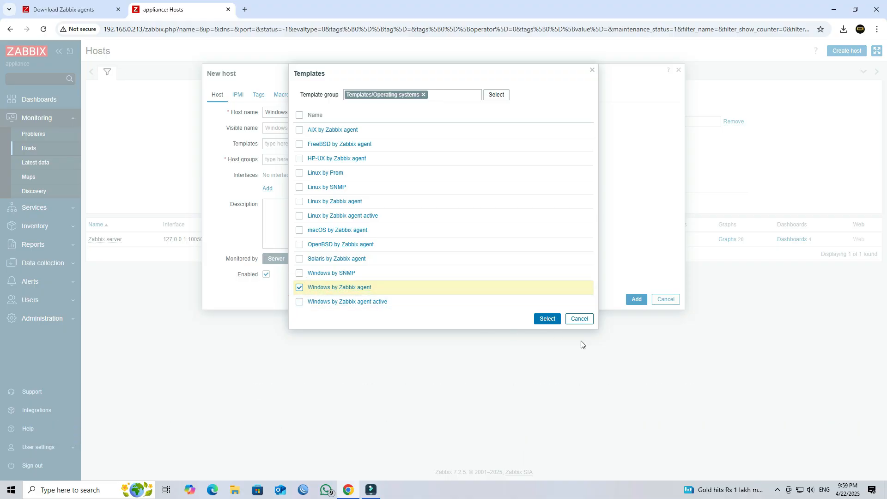
pyautogui.click(547, 319)
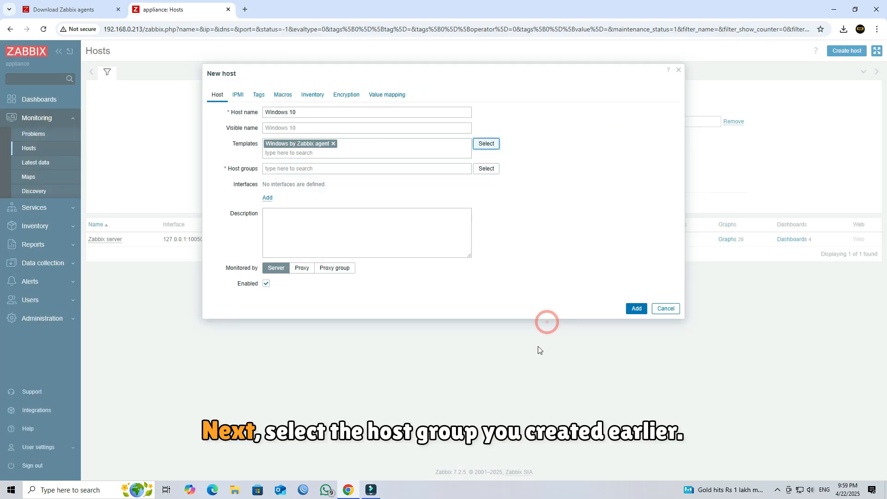
pyautogui.click(486, 168)
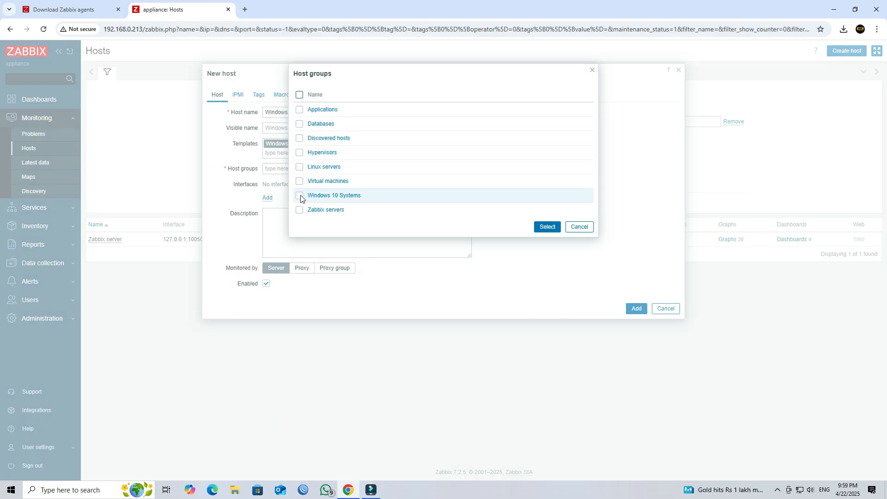
pyautogui.click(548, 228)
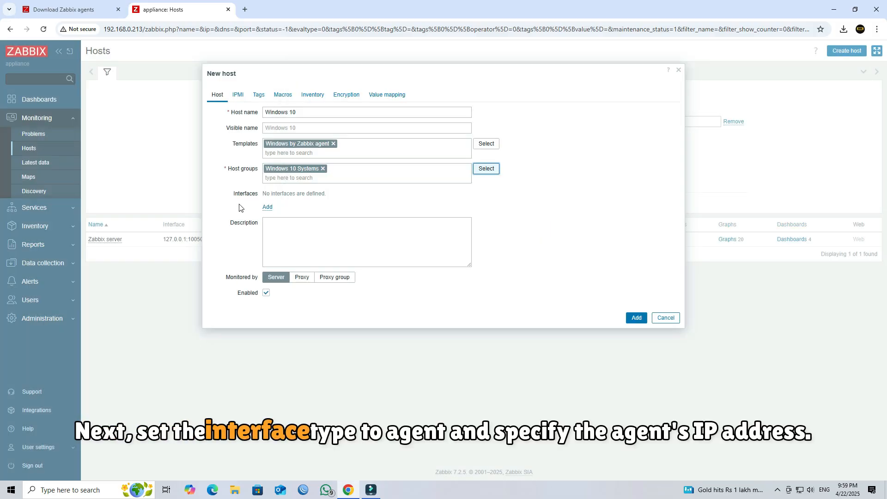
# Step: Add an Agent interface to the new host and select its default IP address for replacement
pyautogui.moveTo(233, 193); pyautogui.dragTo(255, 193)
pyautogui.click(225, 214)
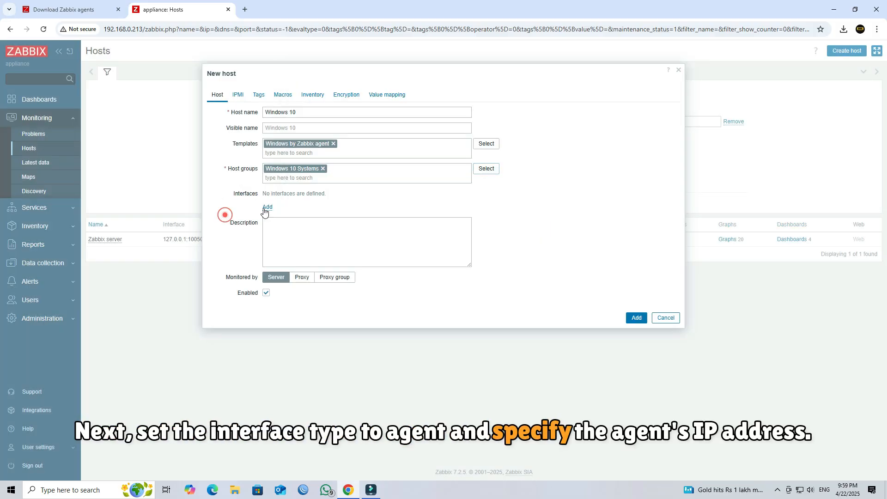
pyautogui.click(267, 207)
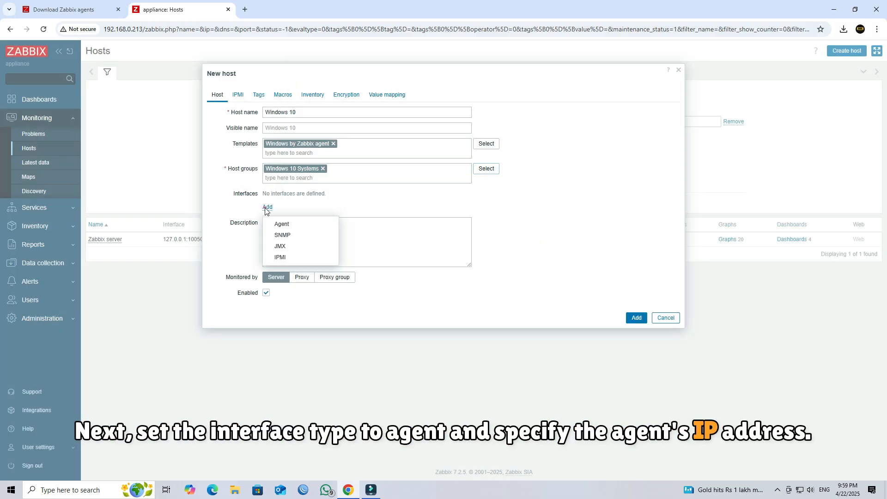
pyautogui.click(287, 226)
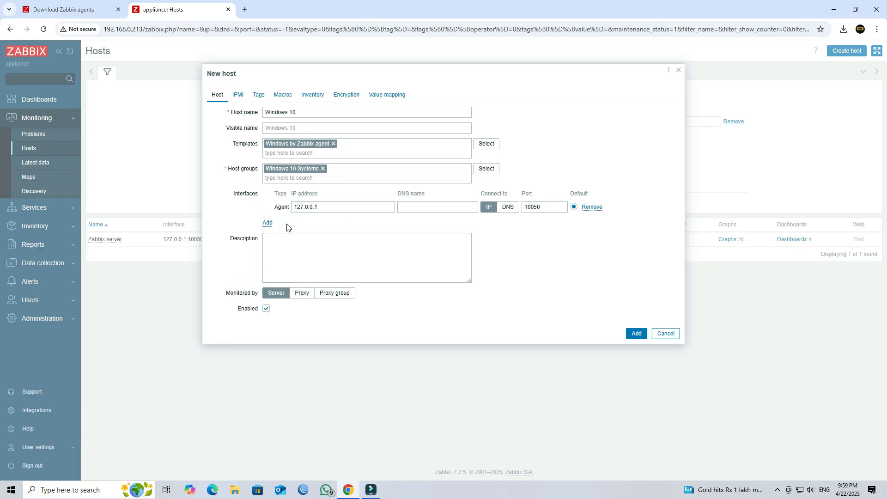
pyautogui.moveTo(336, 206); pyautogui.dragTo(293, 211)
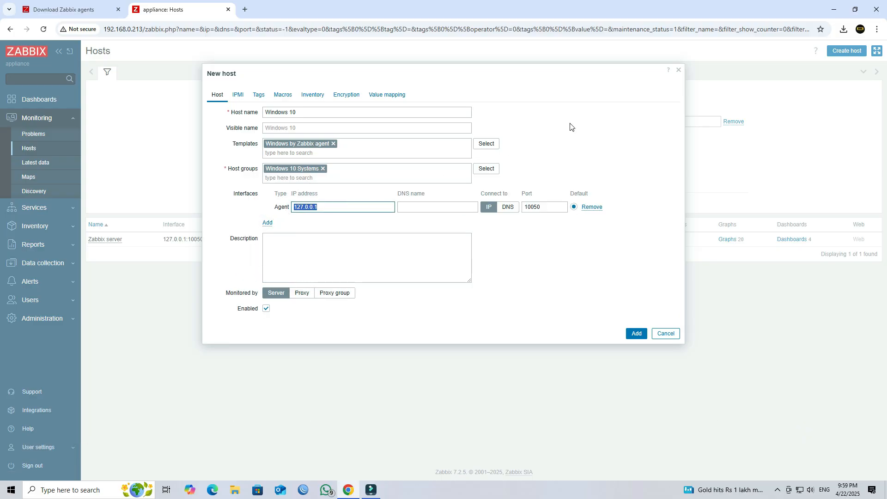
# Step: Open a Command Prompt, list the computer's network configuration and select the IPv4 address of the ZABBIX LAN adapter
pyautogui.press('super+r')
pyautogui.write('cmd\\')
pyautogui.press('BackSpace')
pyautogui.press('Return')
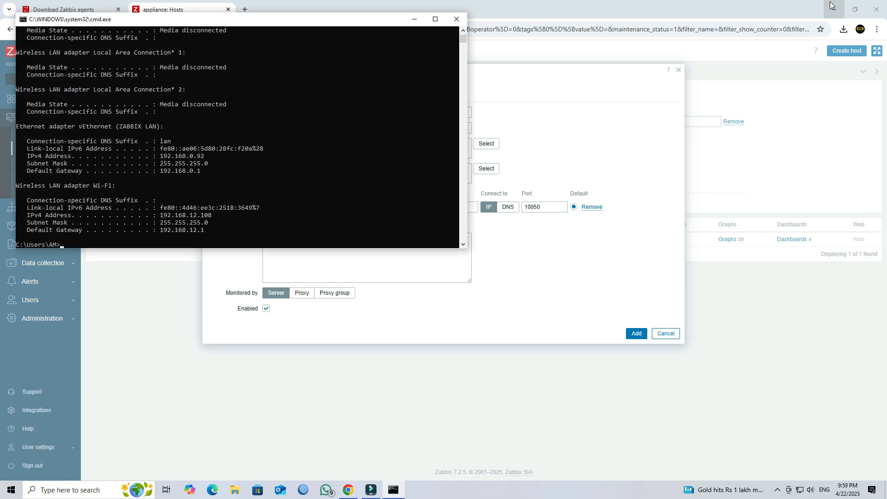
pyautogui.moveTo(204, 157); pyautogui.dragTo(158, 159)
# Step: Set the Agent interface's IP address to 192.168.0.92 and add the host to Zabbix
pyautogui.click(511, 302)
pyautogui.click(510, 301)
pyautogui.moveTo(319, 207); pyautogui.dragTo(291, 211)
pyautogui.write('192.168.0.92')
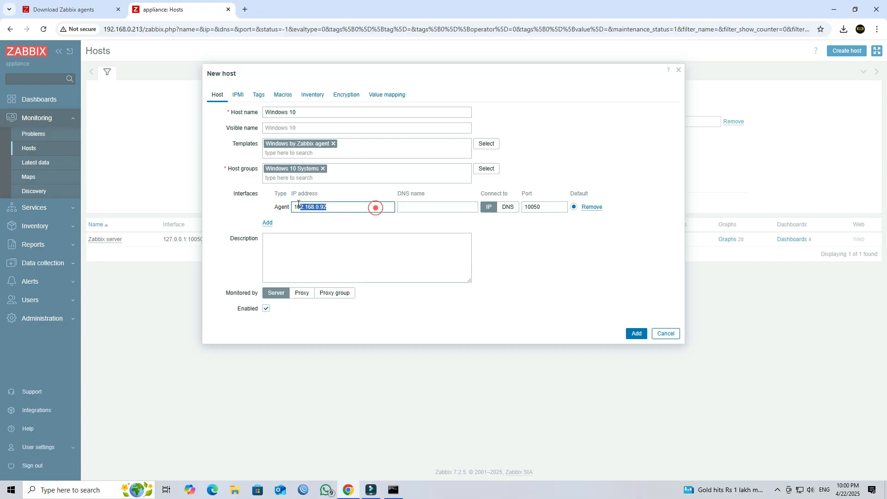
pyautogui.moveTo(298, 204); pyautogui.dragTo(294, 206)
pyautogui.click(510, 251)
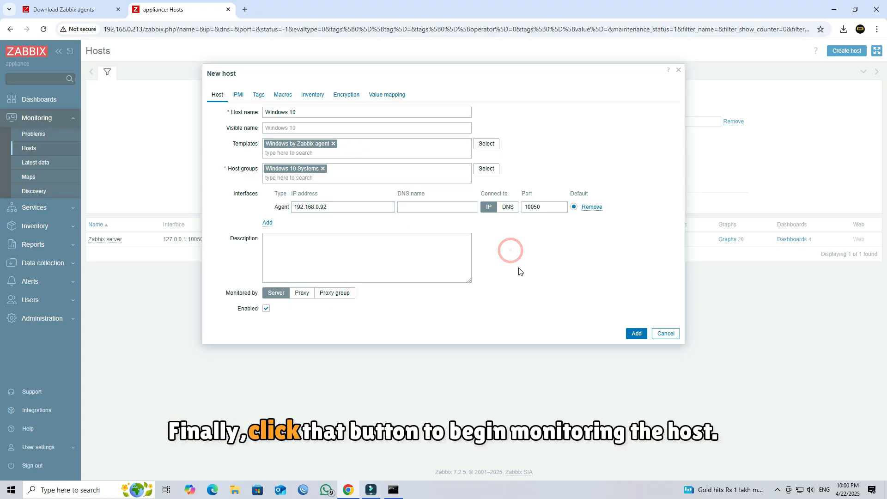
pyautogui.click(635, 337)
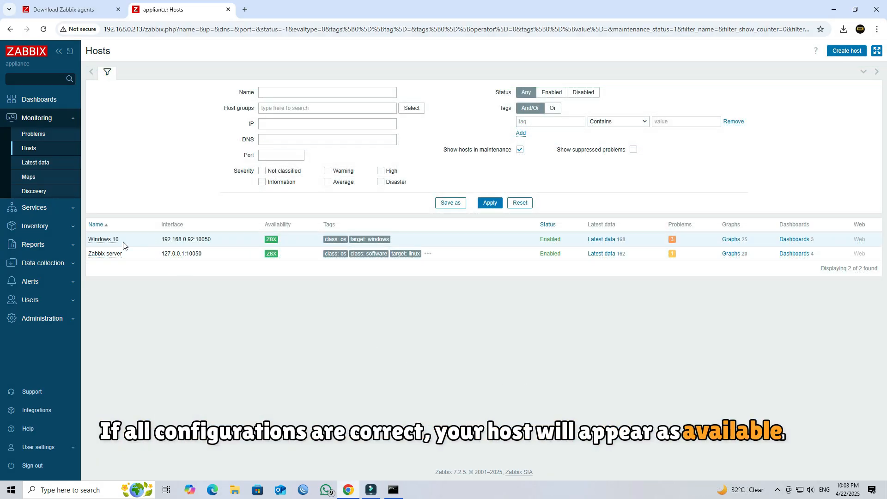
# Step: Open the Windows 10 host's dashboards and examine the Filesystems dashboard's space utilization and usage charts
pyautogui.click(111, 239)
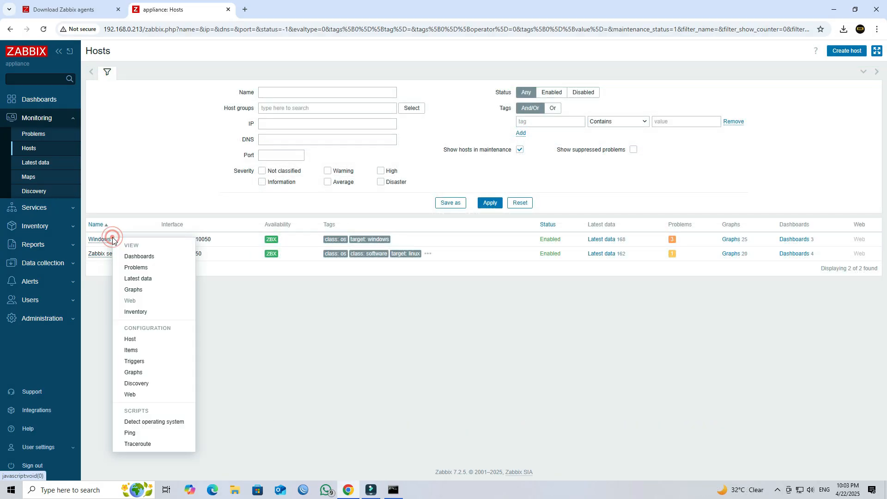
pyautogui.click(138, 257)
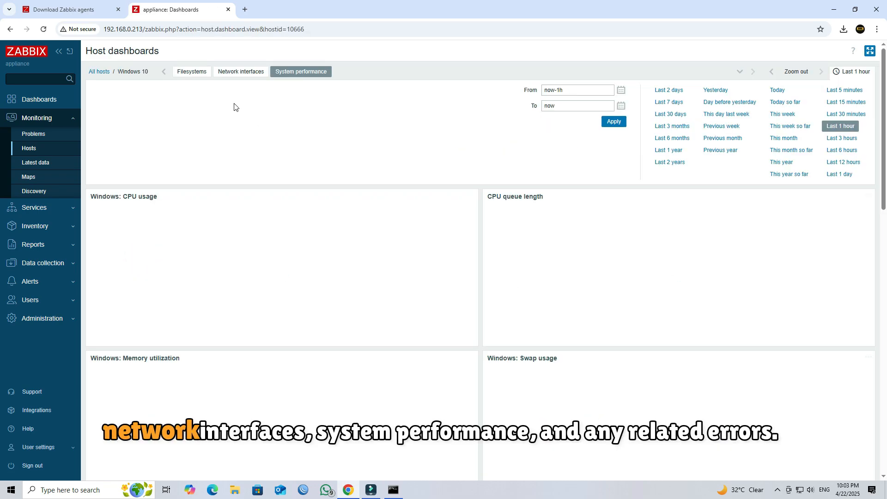
pyautogui.click(195, 74)
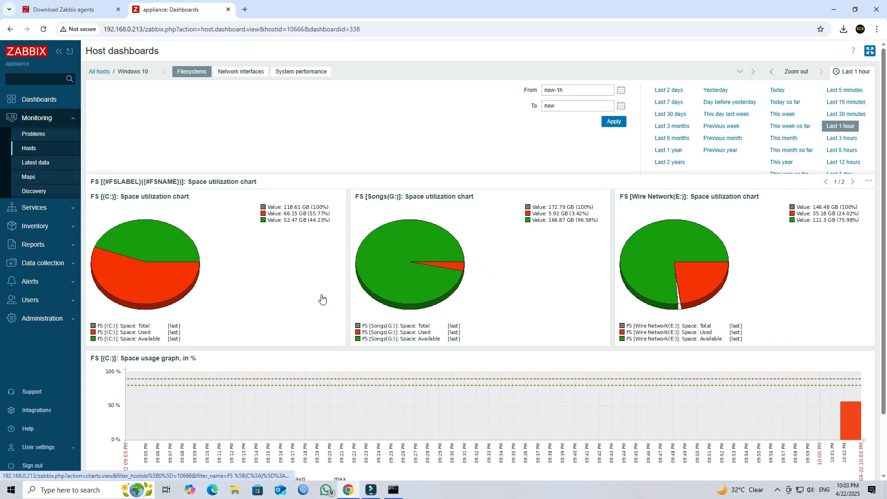
pyautogui.scroll(-2, 503, 340)
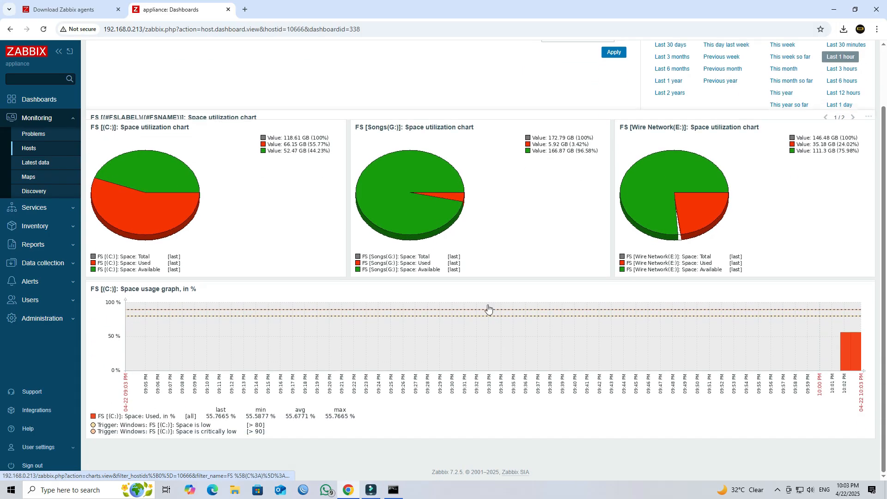
pyautogui.scroll(2, 553, 235)
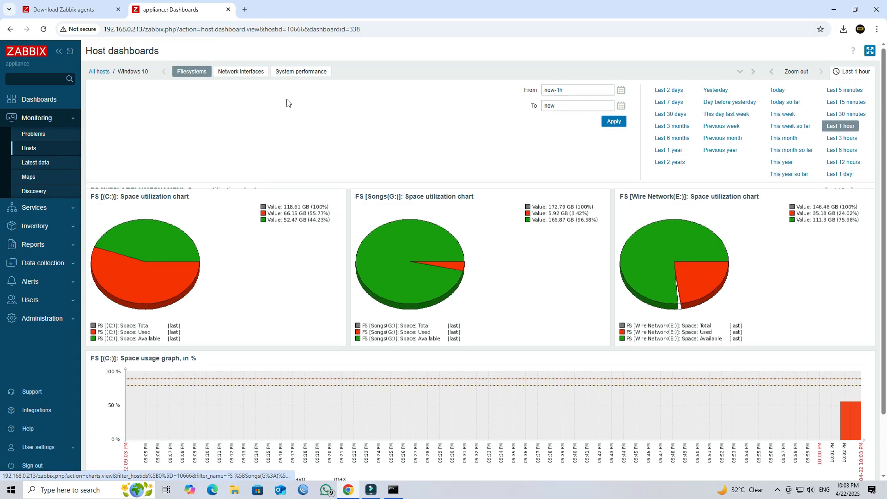
# Step: Examine the host's Network interfaces dashboard and the CPU, memory and swap graphs on its System performance dashboard
pyautogui.click(241, 74)
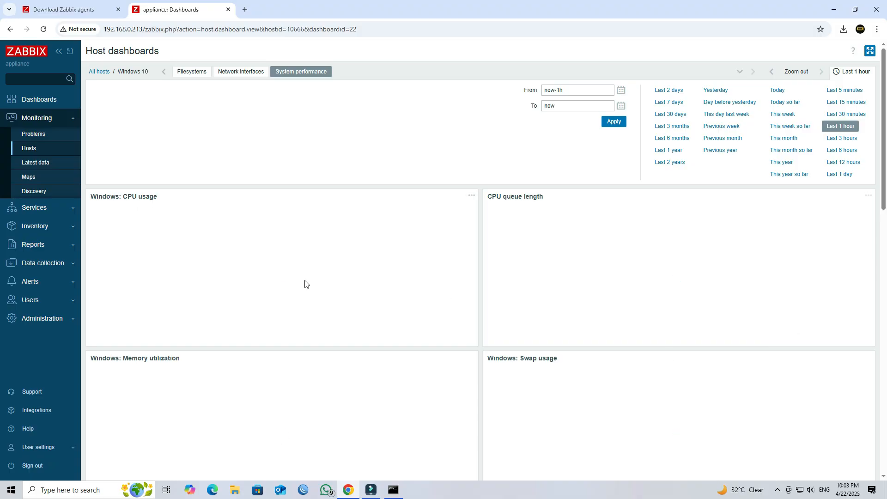
pyautogui.scroll(-5, 398, 280)
pyautogui.scroll(5, 400, 282)
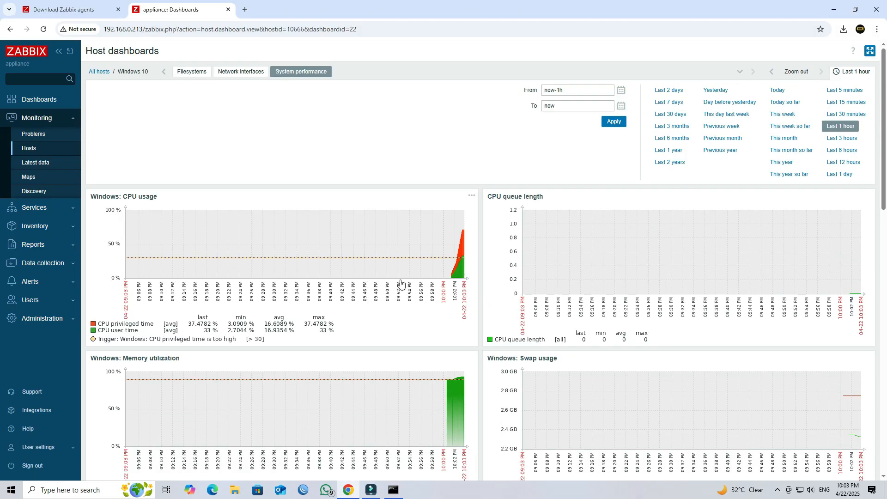
pyautogui.scroll(-4, 401, 284)
pyautogui.scroll(3, 402, 284)
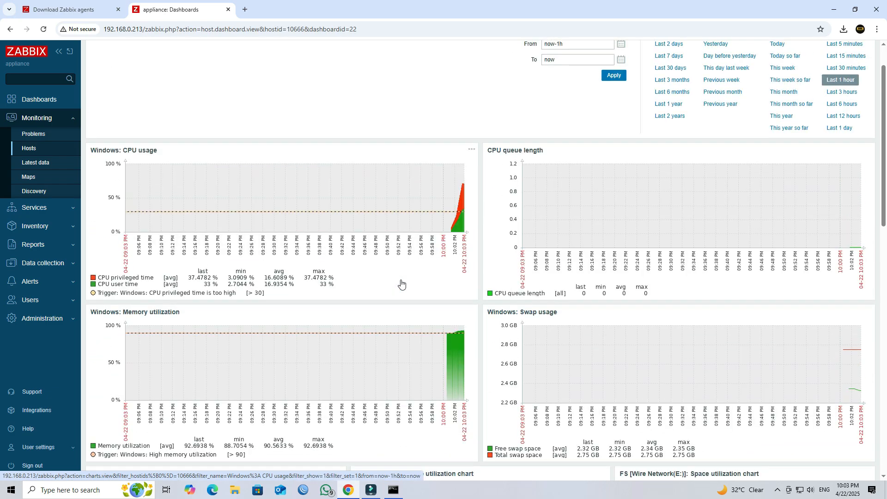
pyautogui.scroll(1, 401, 284)
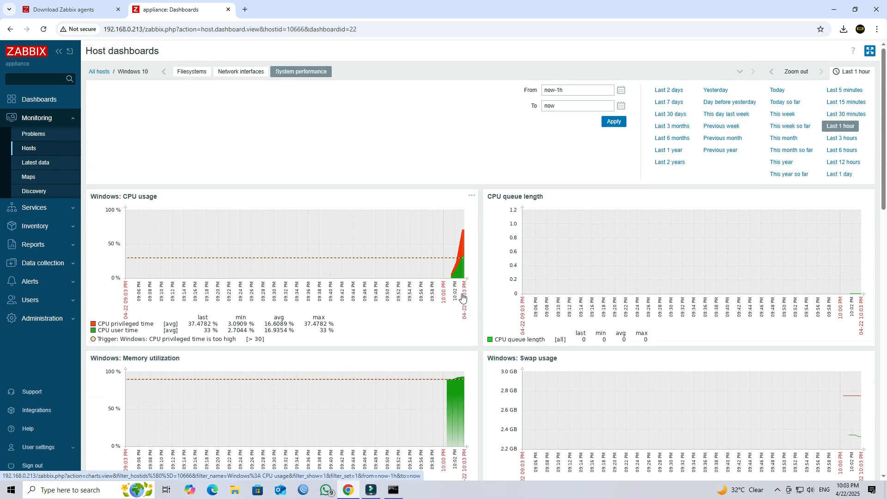
# Step: Review the Windows 10 host's problems from the hosts list, and open the Global view dashboard
pyautogui.click(51, 148)
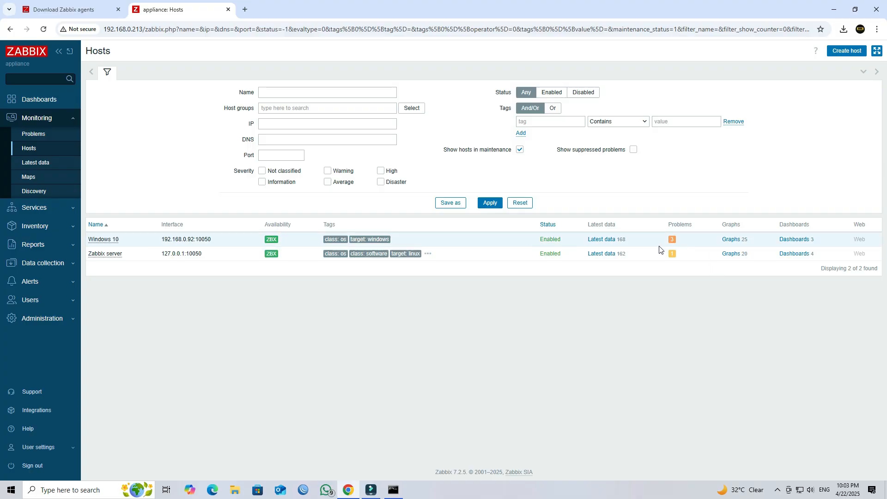
pyautogui.click(672, 241)
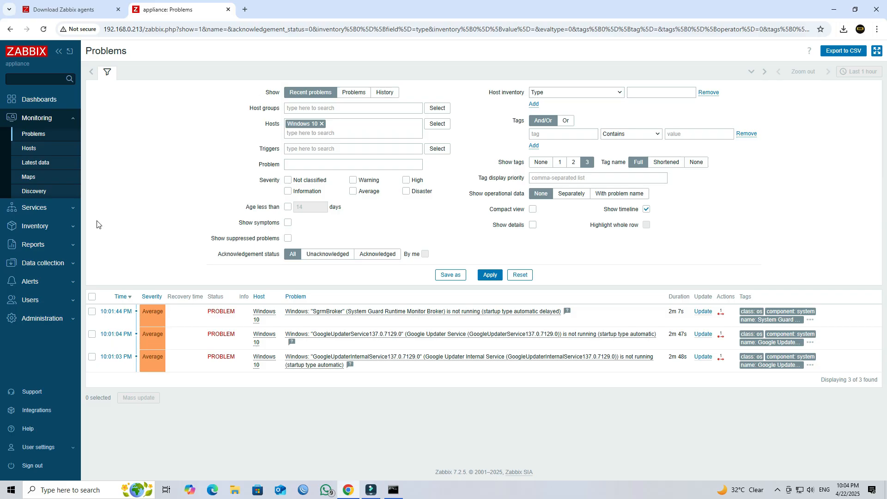
pyautogui.click(34, 108)
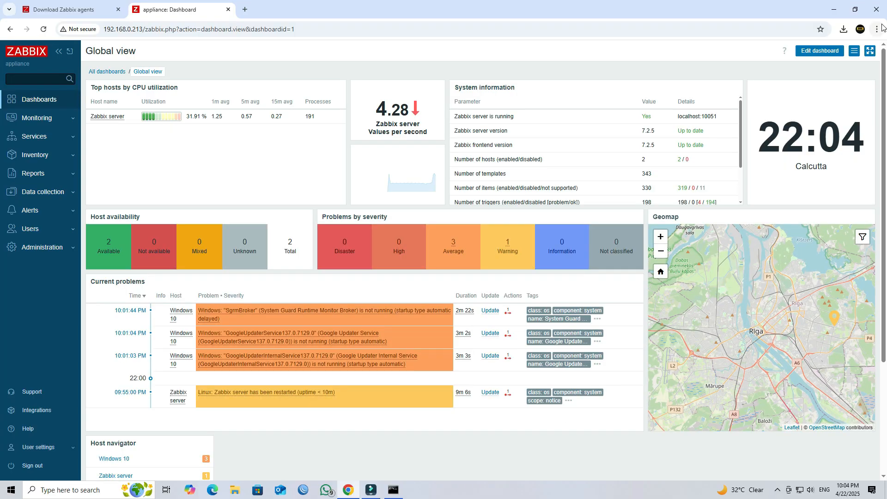
# Step: Close the Chrome window and the Command Prompt window
pyautogui.click(877, 11)
pyautogui.click(456, 19)
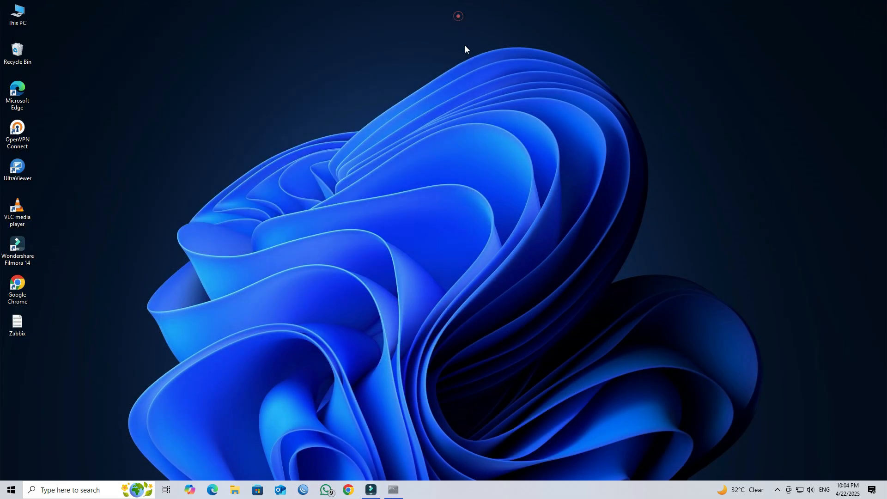